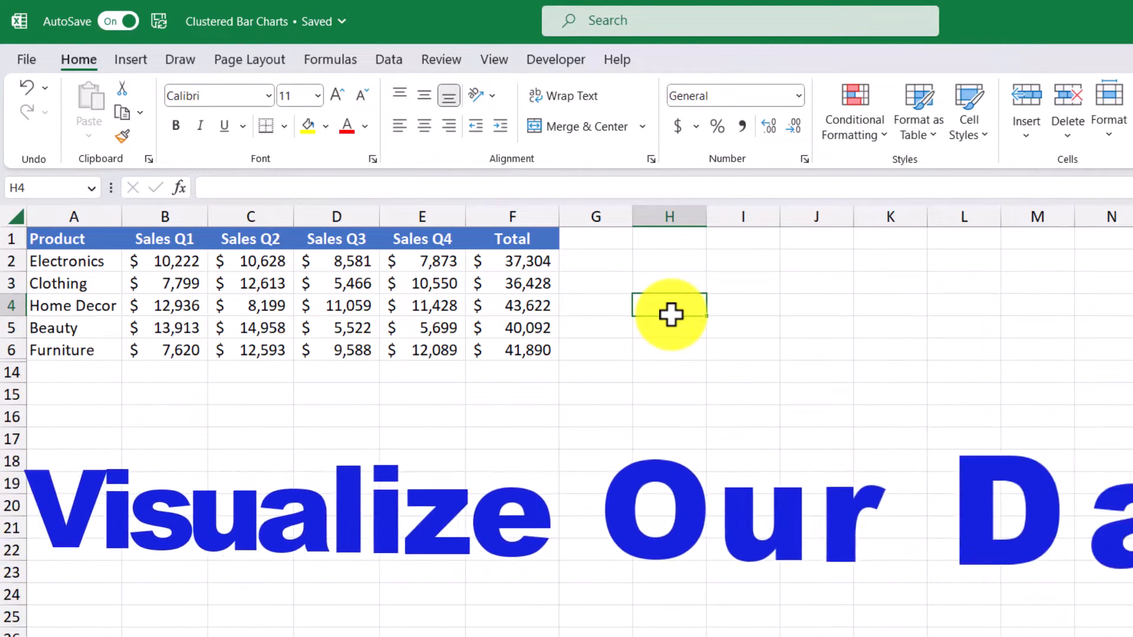
Select a cell in the sales data, such as C3, and show the chart-insertion options.
{"action": "left_click", "coordinate": [678, 280]}
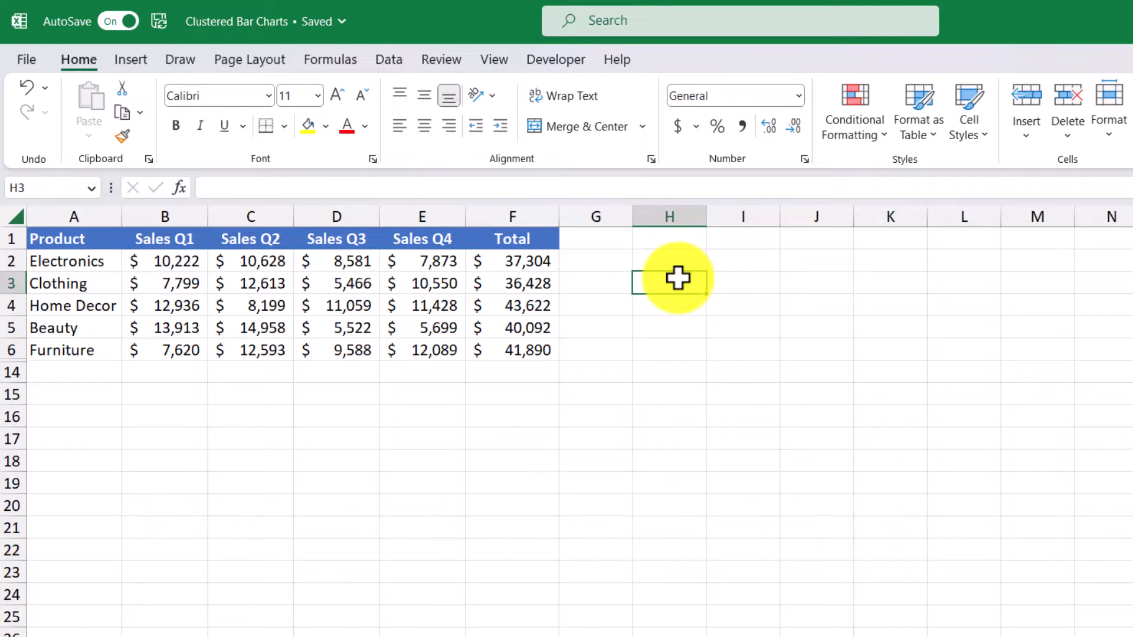
{"action": "left_click", "coordinate": [263, 278]}
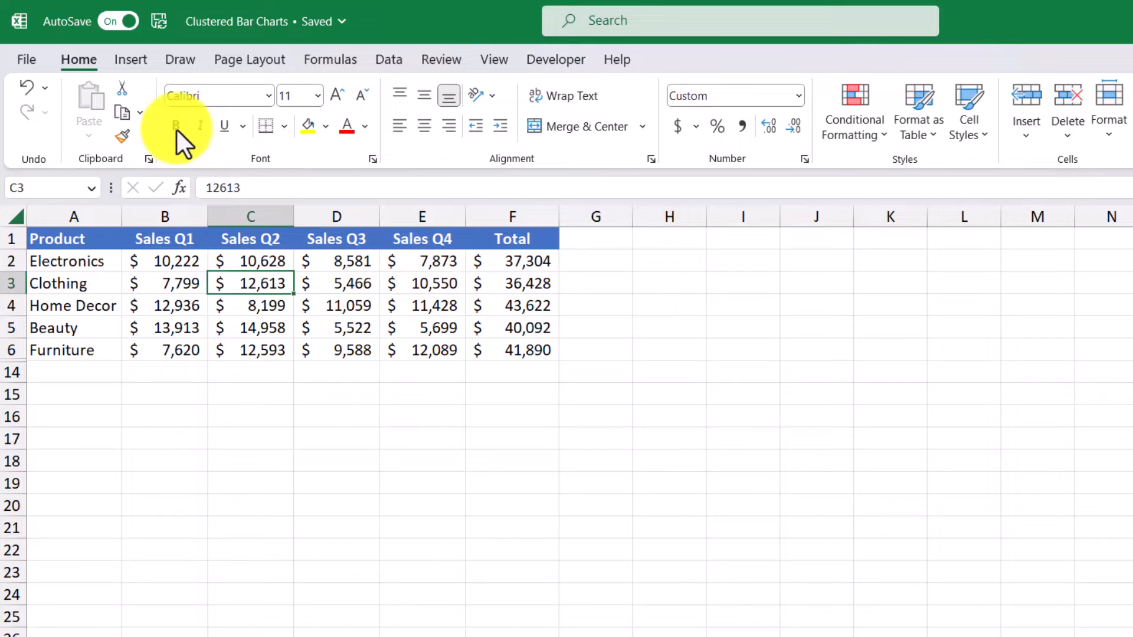
{"action": "left_click", "coordinate": [137, 65]}
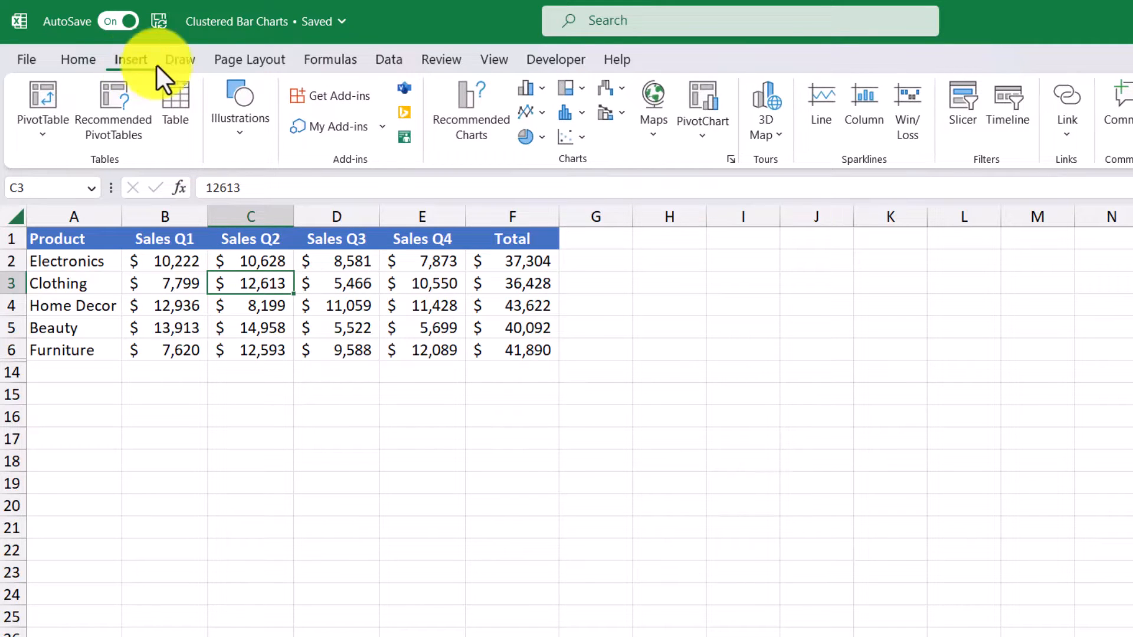
Compare the recommended charts and insert the Clustered Column grouped by quarter with a Total group.
{"action": "left_click", "coordinate": [476, 104]}
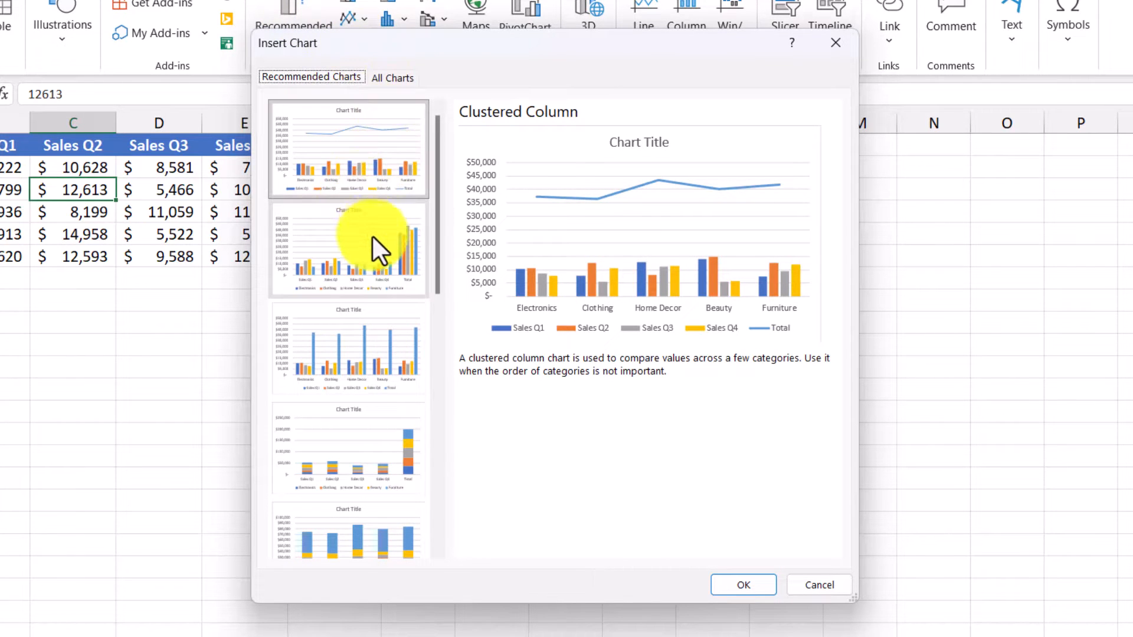
{"action": "left_click", "coordinate": [367, 254]}
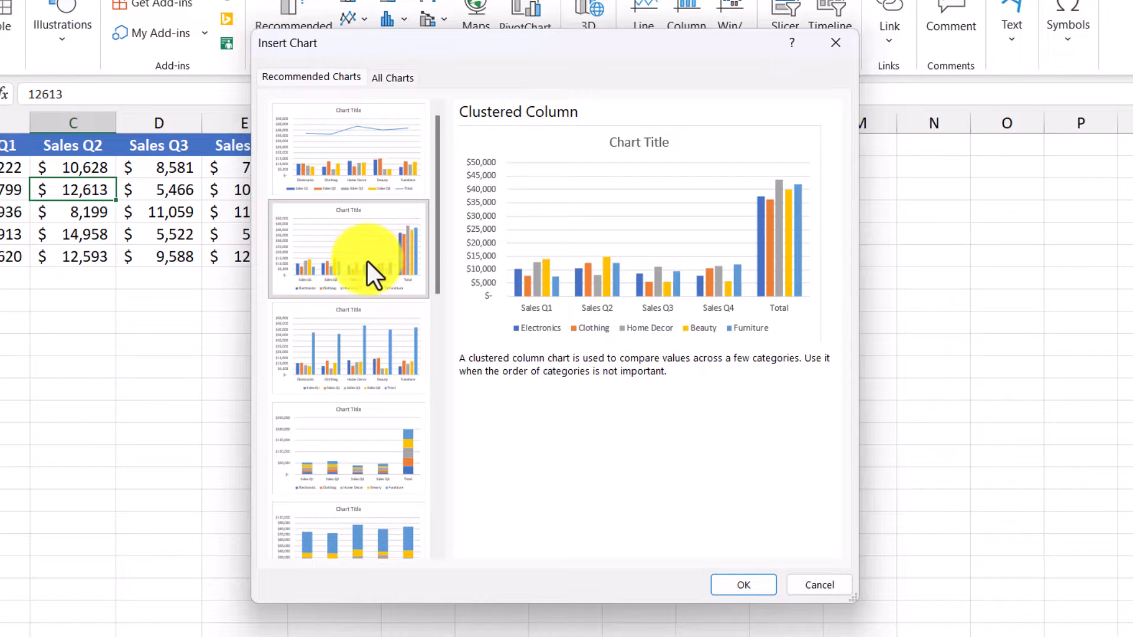
{"action": "left_click", "coordinate": [362, 344]}
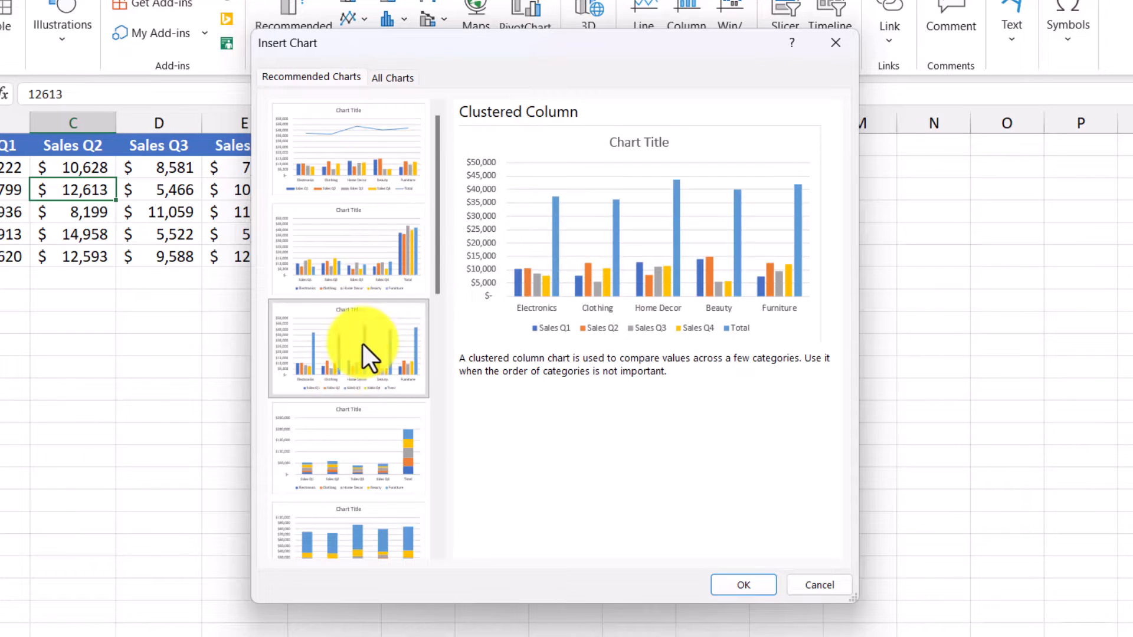
{"action": "left_click", "coordinate": [351, 445]}
{"action": "scroll", "coordinate": [352, 445], "scroll_direction": "down", "scroll_amount": 6}
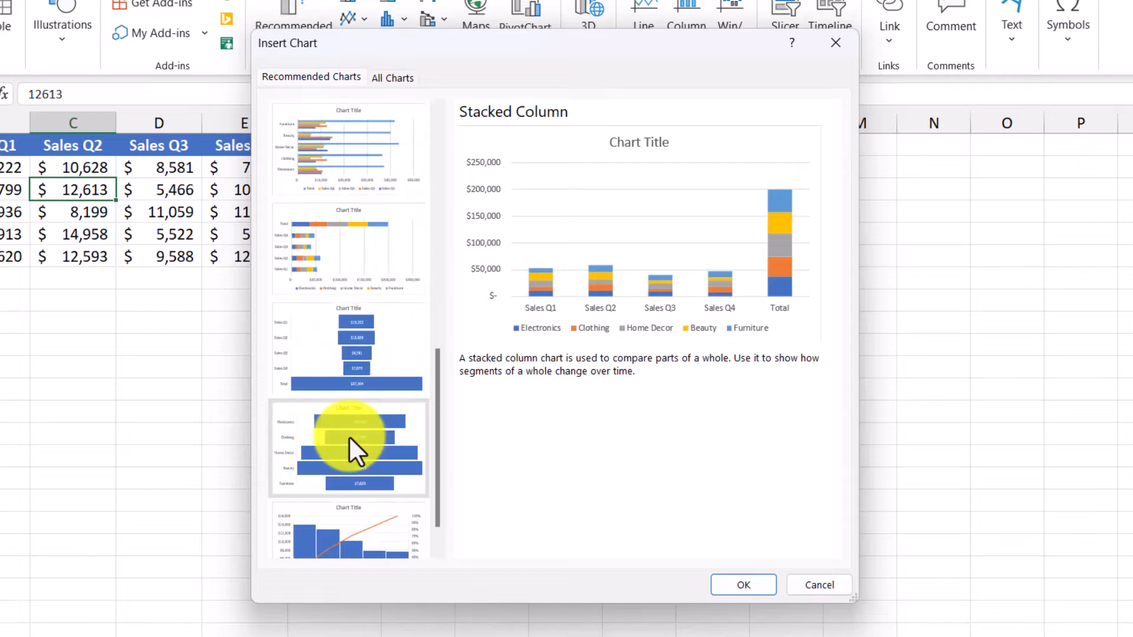
{"action": "left_click", "coordinate": [362, 345]}
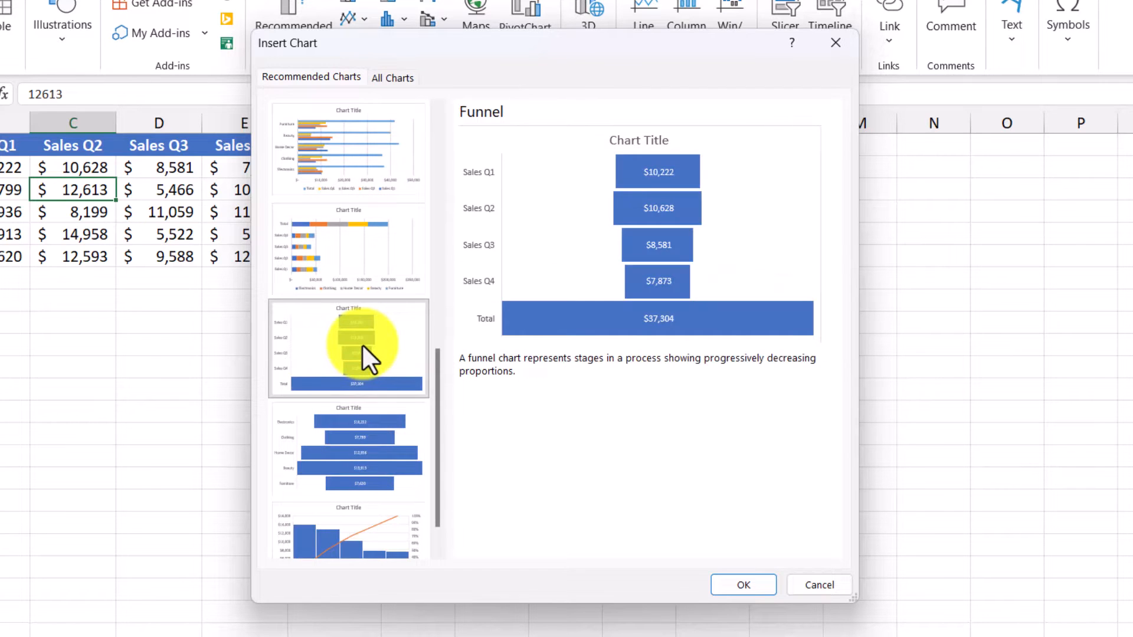
{"action": "scroll", "coordinate": [362, 344], "scroll_direction": "up", "scroll_amount": 6}
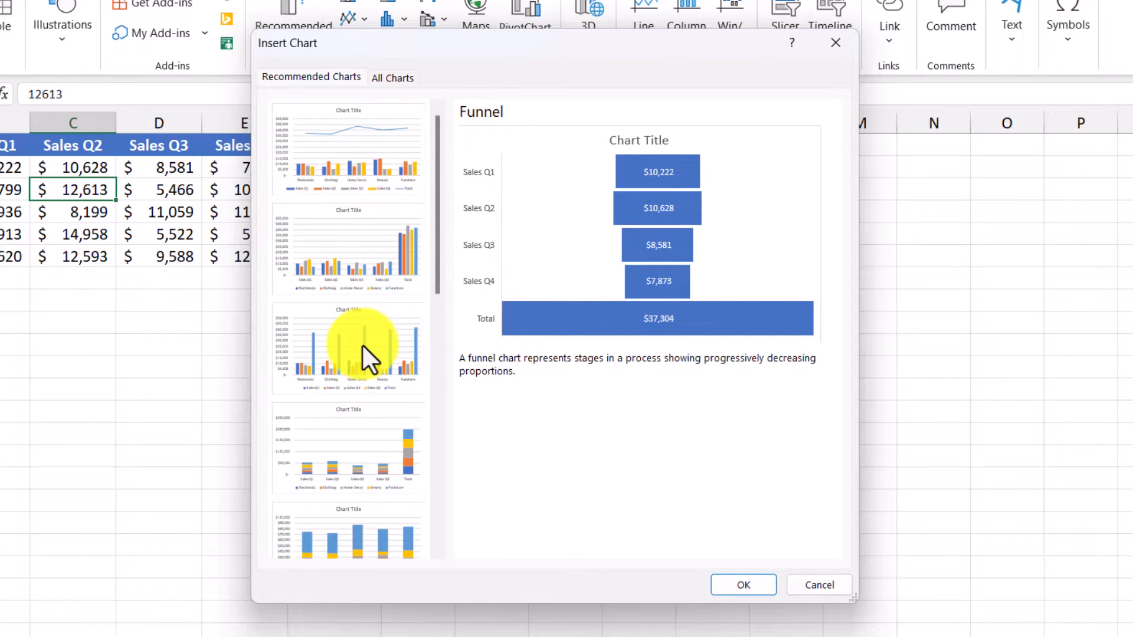
{"action": "left_click", "coordinate": [369, 271]}
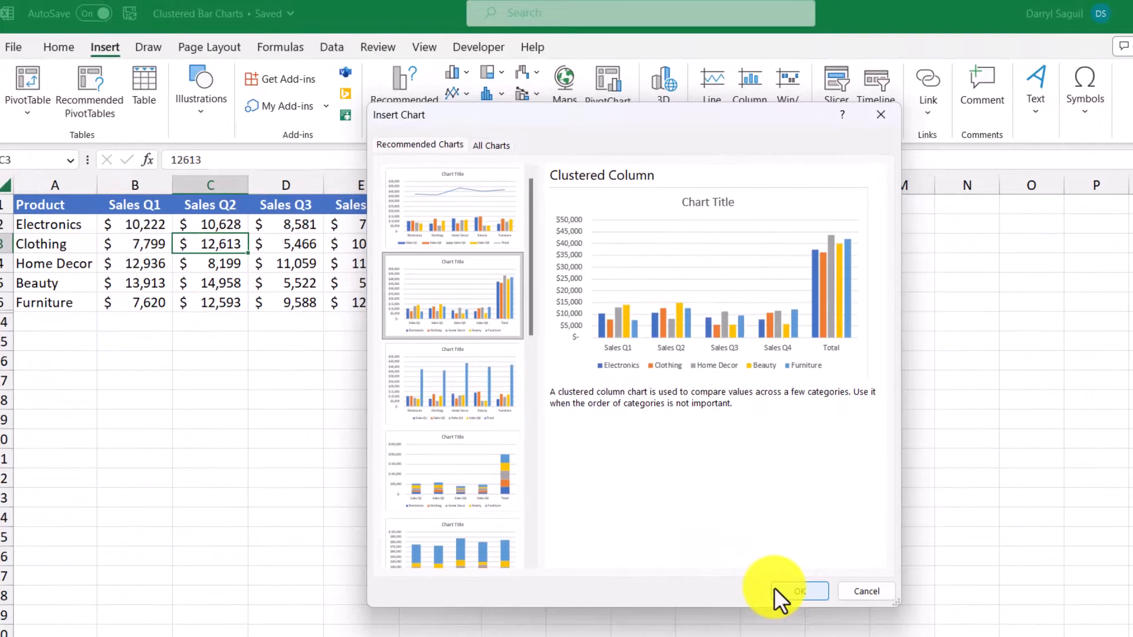
{"action": "left_click", "coordinate": [778, 589]}
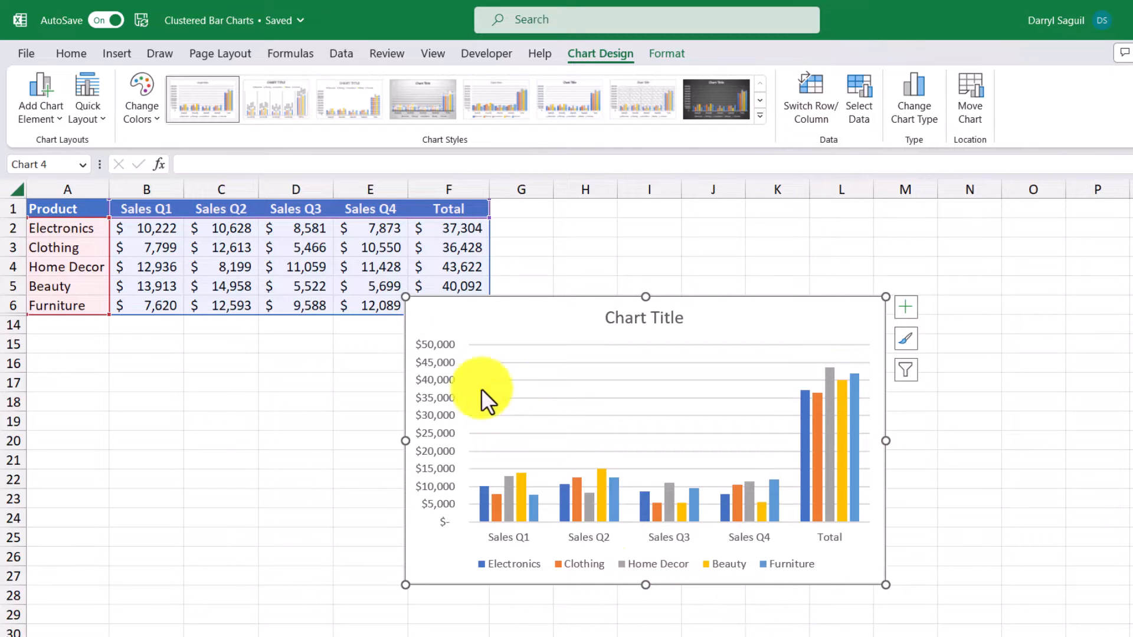
Move the chart right of the table and limit its data to Q1–Q4, rows through 13 (Health).
{"action": "left_click_drag", "start_coordinate": [428, 314], "coordinate": [552, 239]}
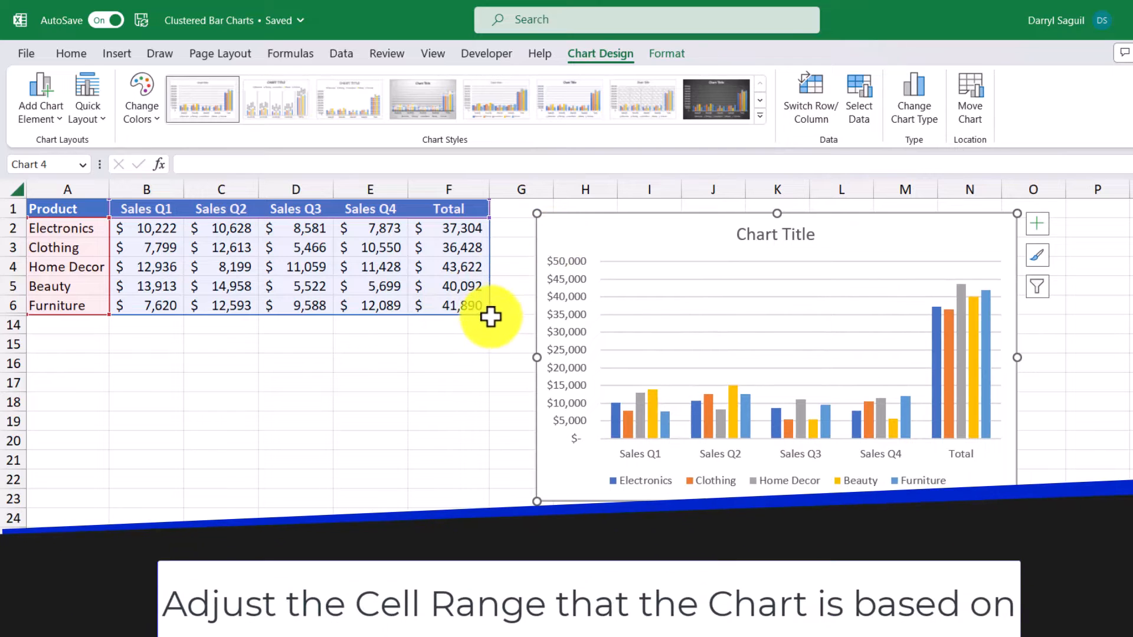
{"action": "left_click_drag", "start_coordinate": [489, 315], "coordinate": [424, 313]}
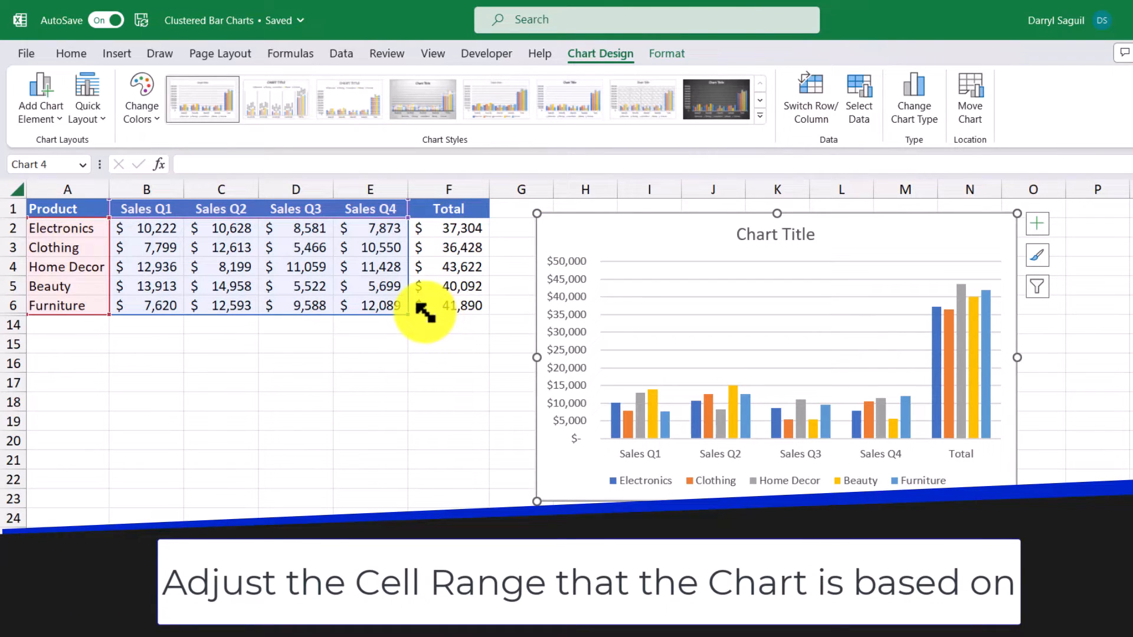
{"action": "left_click_drag", "start_coordinate": [425, 313], "coordinate": [426, 313]}
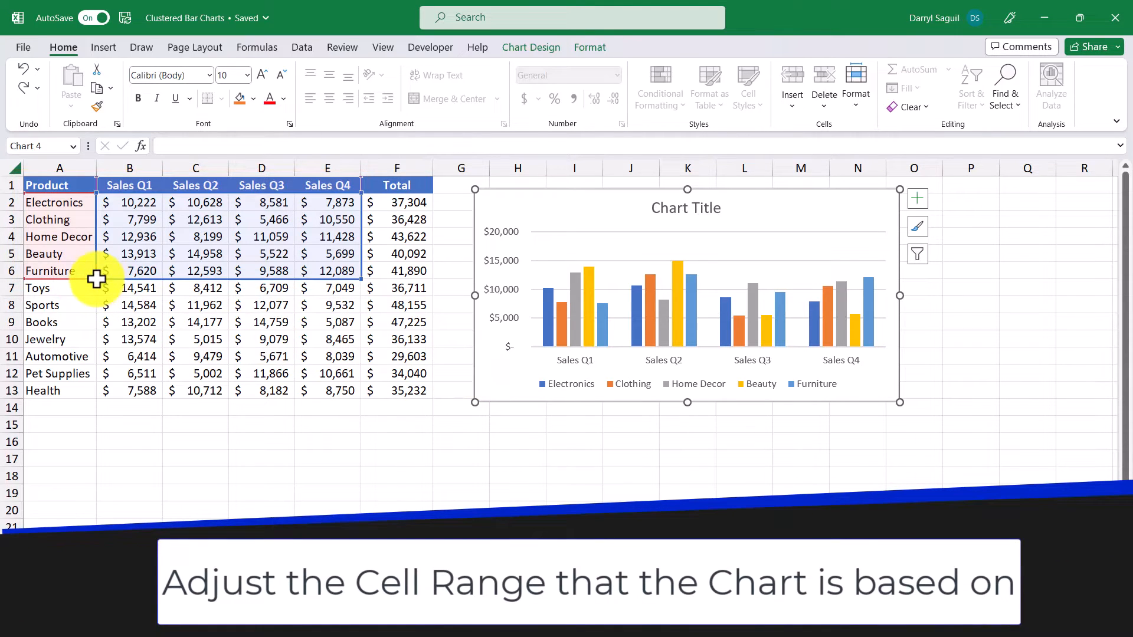
{"action": "left_click_drag", "start_coordinate": [98, 279], "coordinate": [108, 395]}
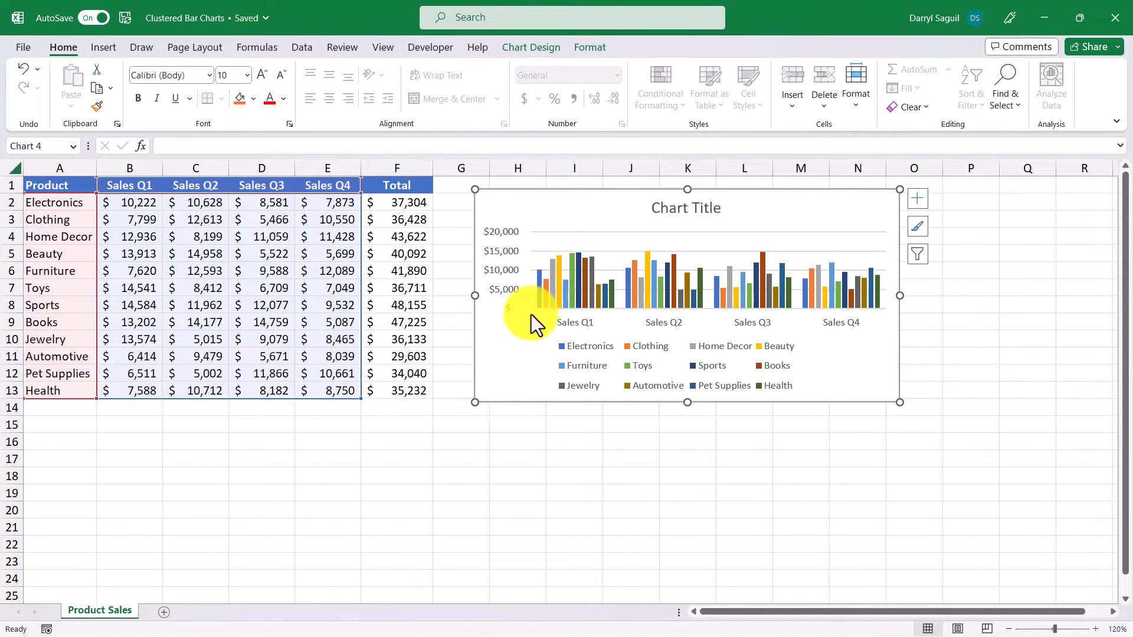
Filter the chart to show only Beauty, then Beauty and Sports.
{"action": "left_click", "coordinate": [916, 255]}
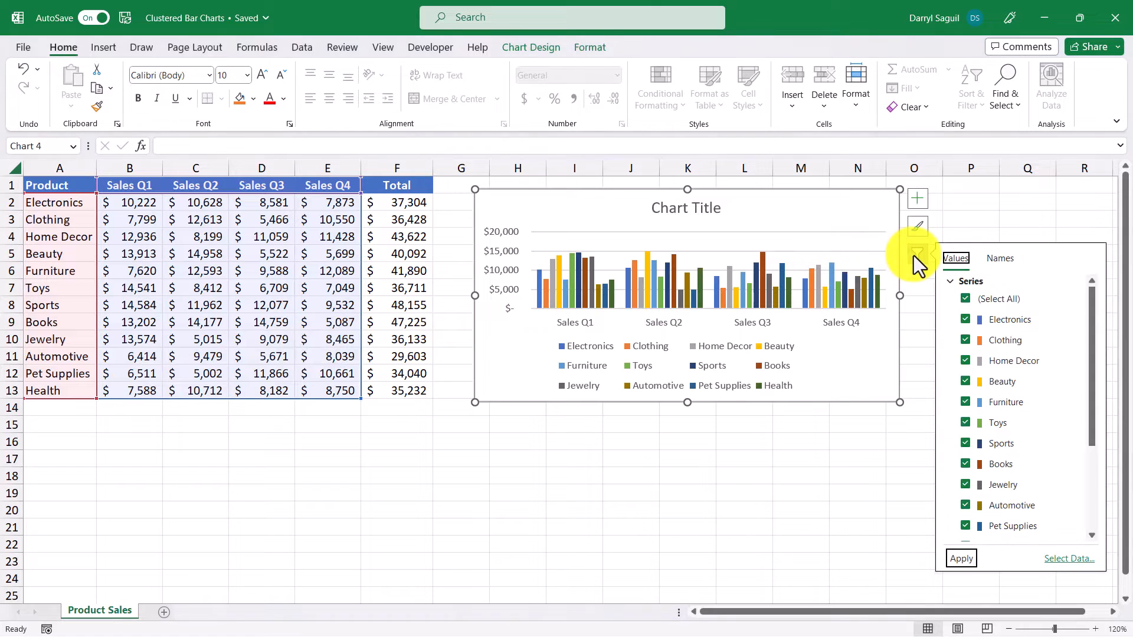
{"action": "left_click", "coordinate": [966, 299]}
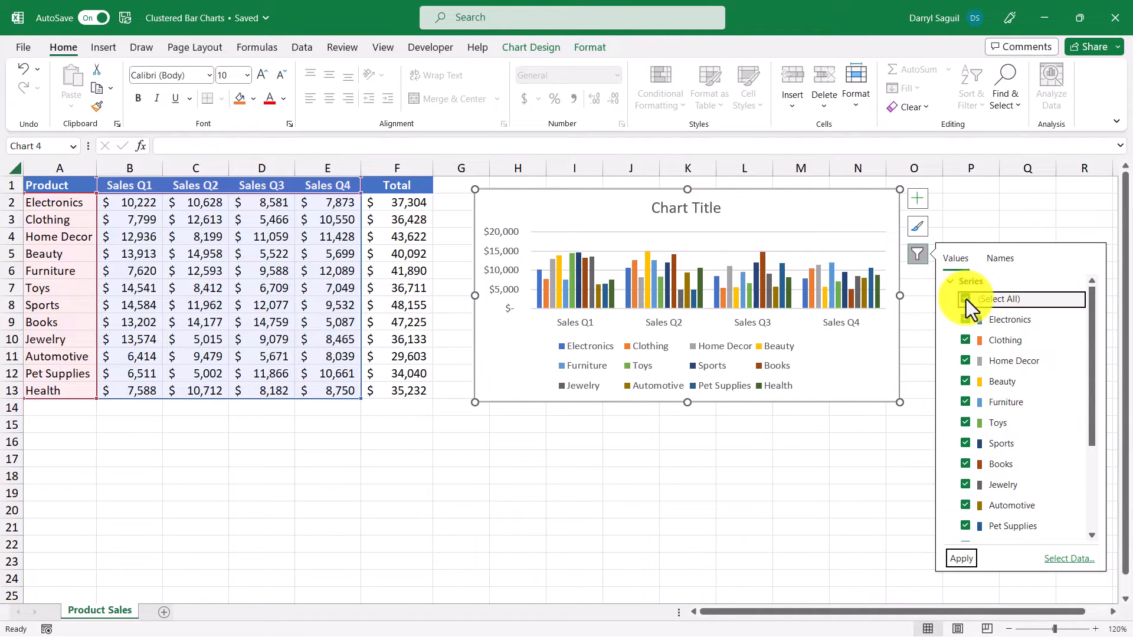
{"action": "left_click", "coordinate": [968, 384]}
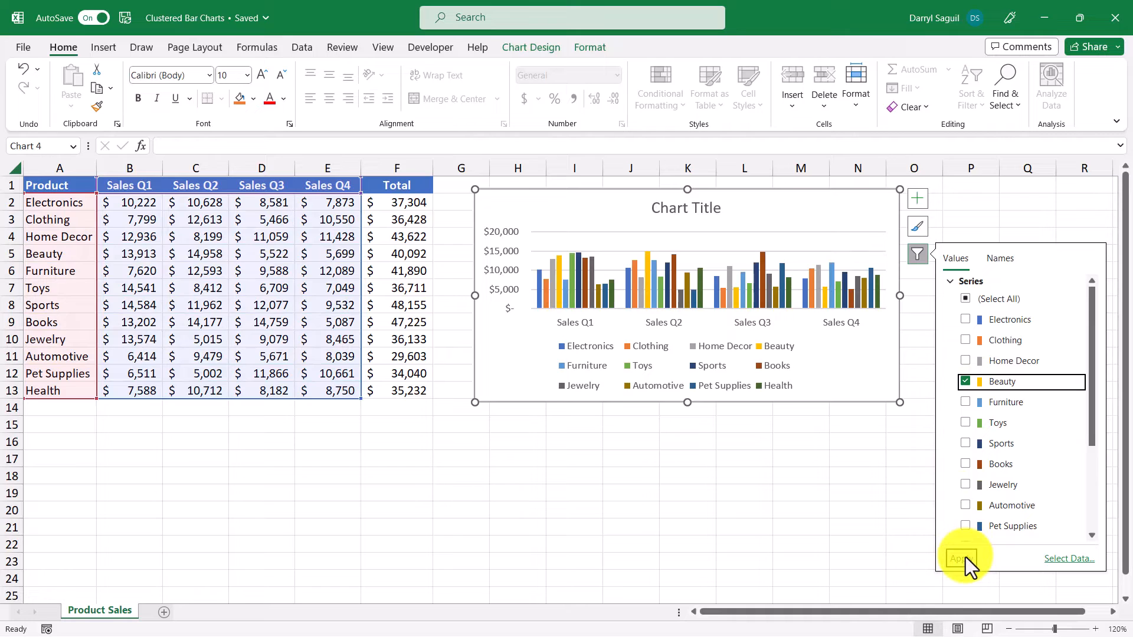
{"action": "left_click", "coordinate": [965, 557]}
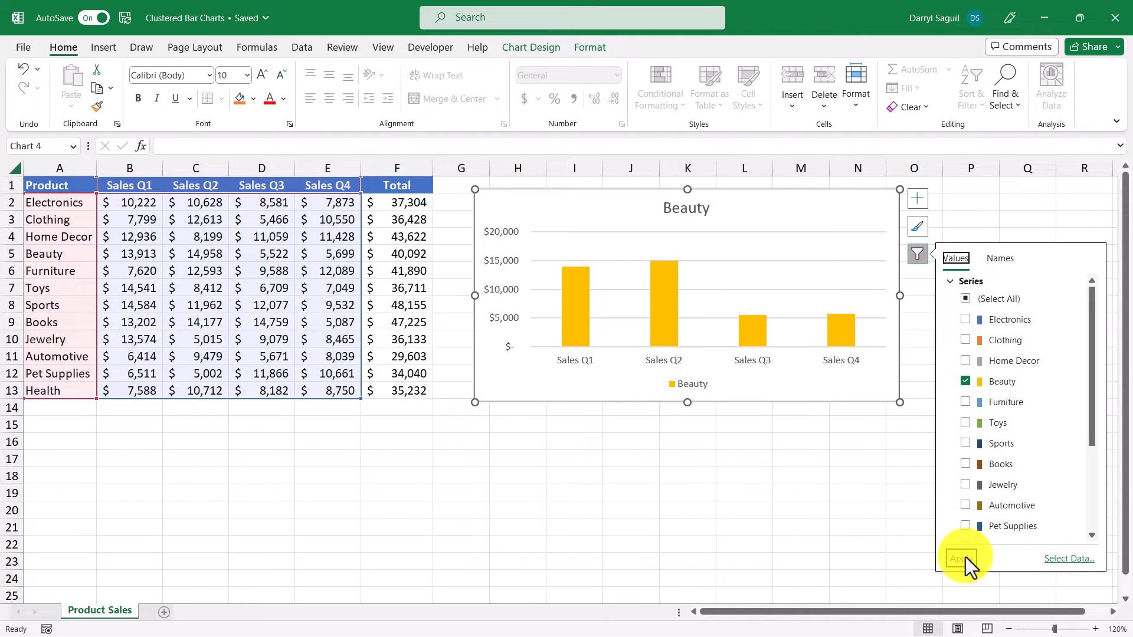
{"action": "left_click", "coordinate": [967, 445]}
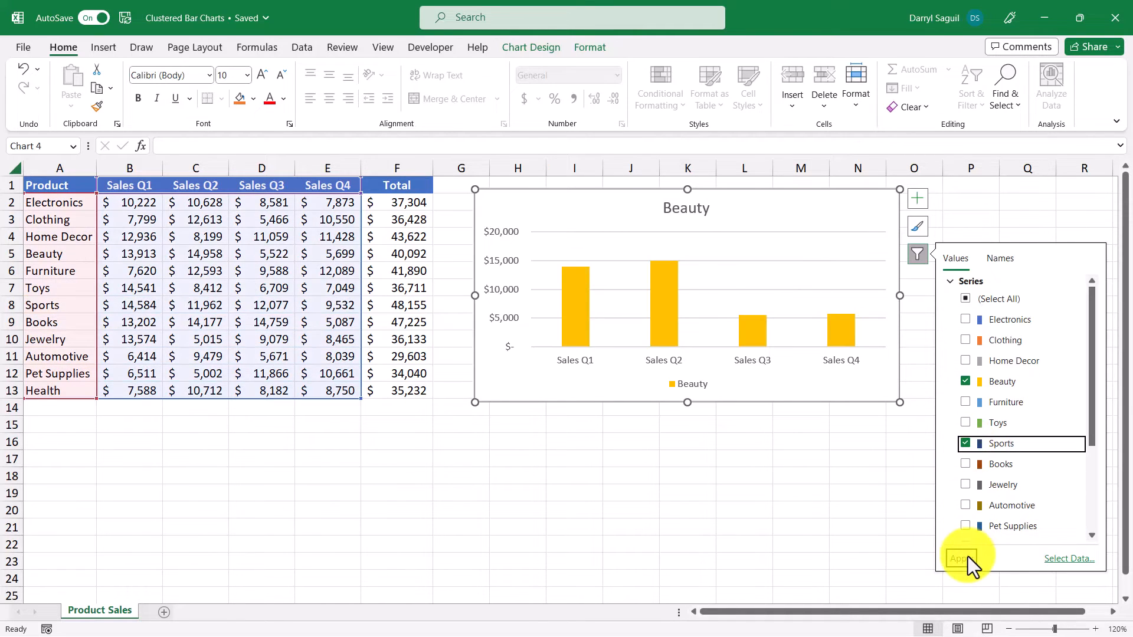
{"action": "left_click", "coordinate": [968, 558]}
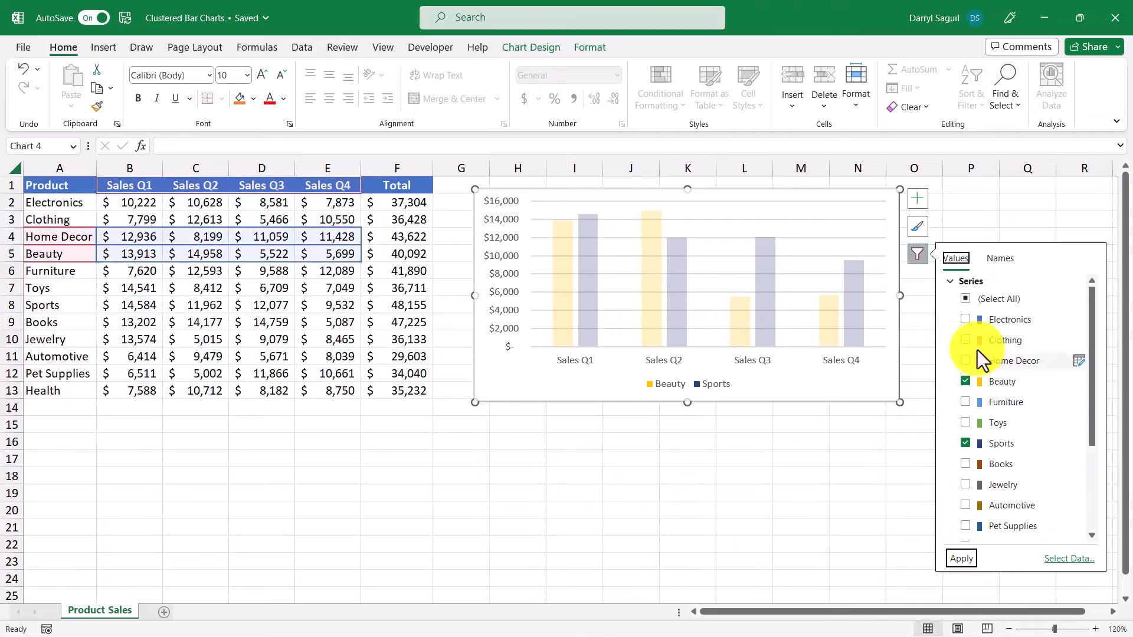
Restore all twelve product series to the chart with Select All.
{"action": "left_click", "coordinate": [968, 298]}
{"action": "left_click", "coordinate": [968, 299]}
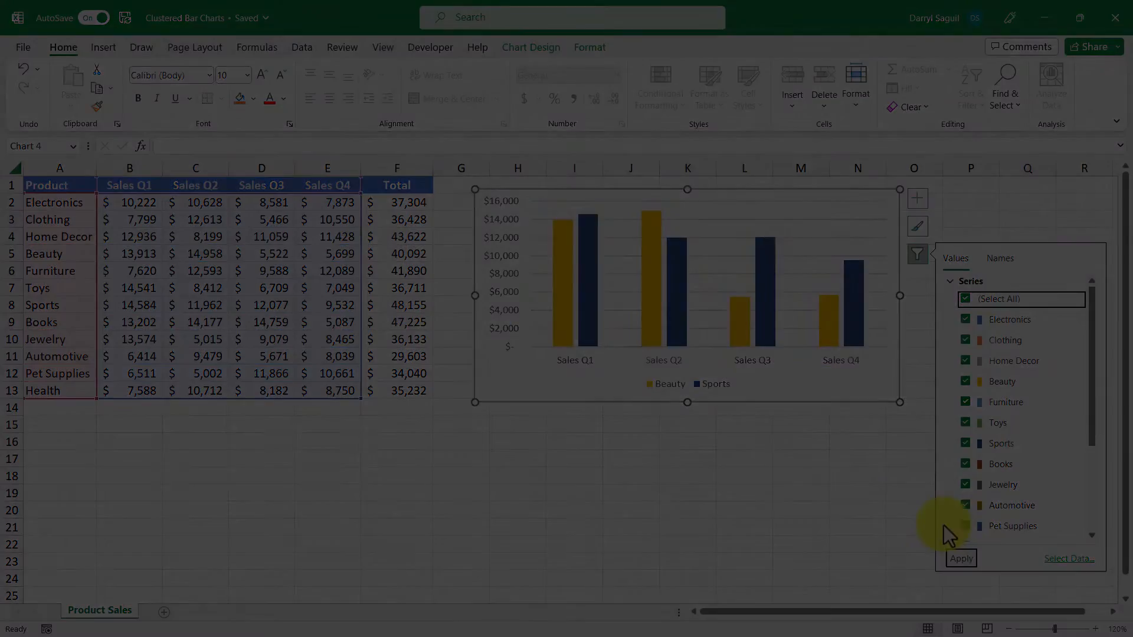
{"action": "left_click", "coordinate": [961, 559]}
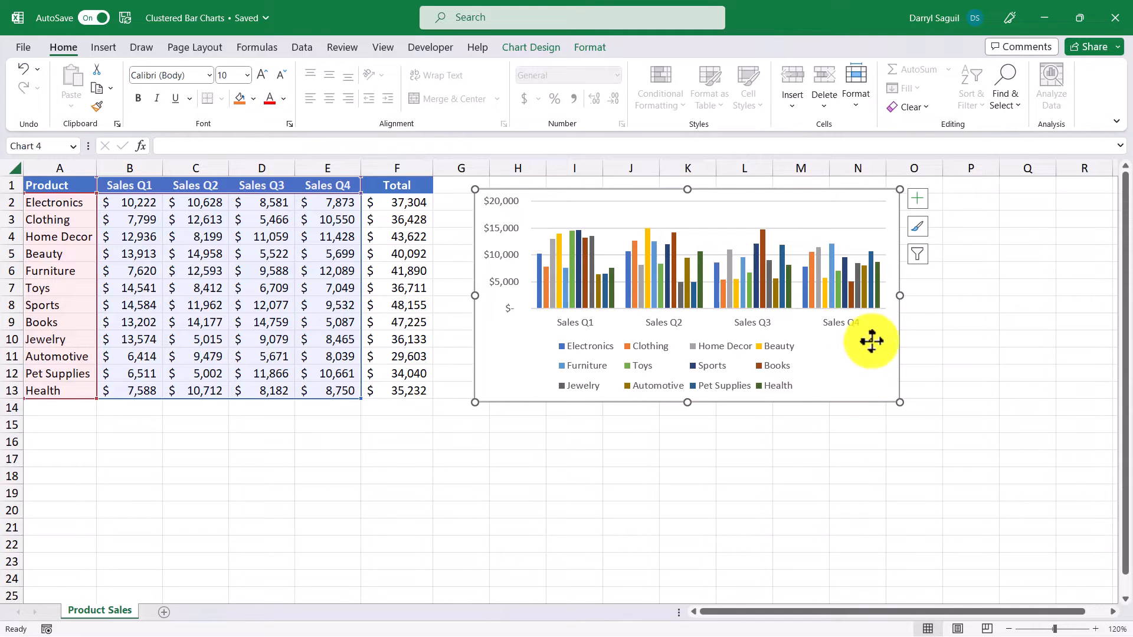
Add a chart title reading 'Product Sales', leaving data labels off the bars.
{"action": "left_click", "coordinate": [918, 201]}
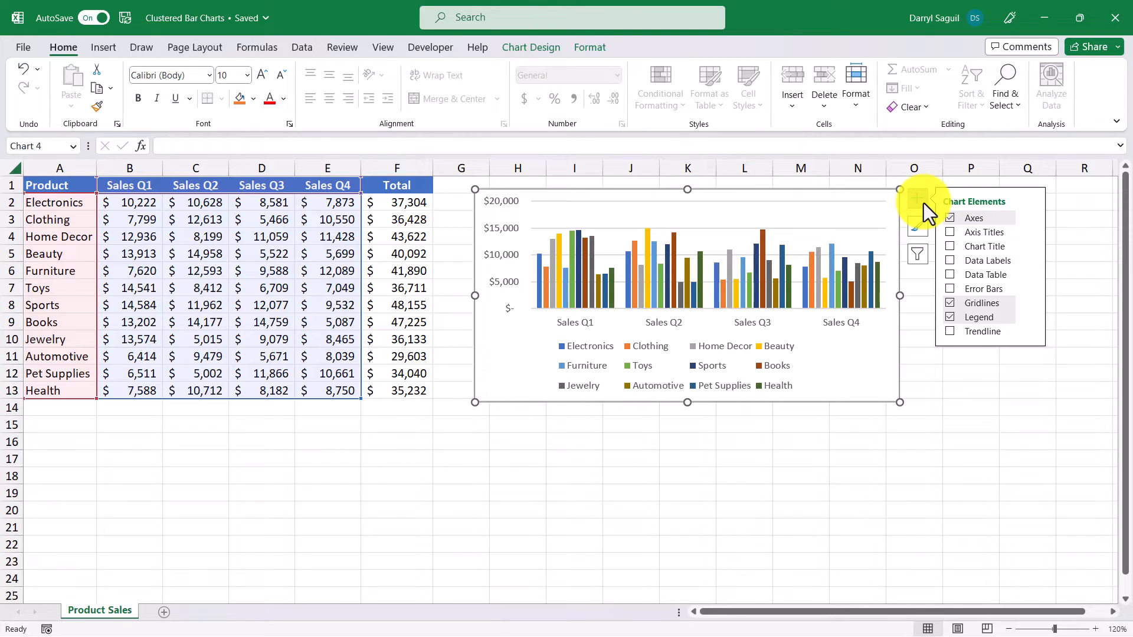
{"action": "left_click", "coordinate": [950, 248]}
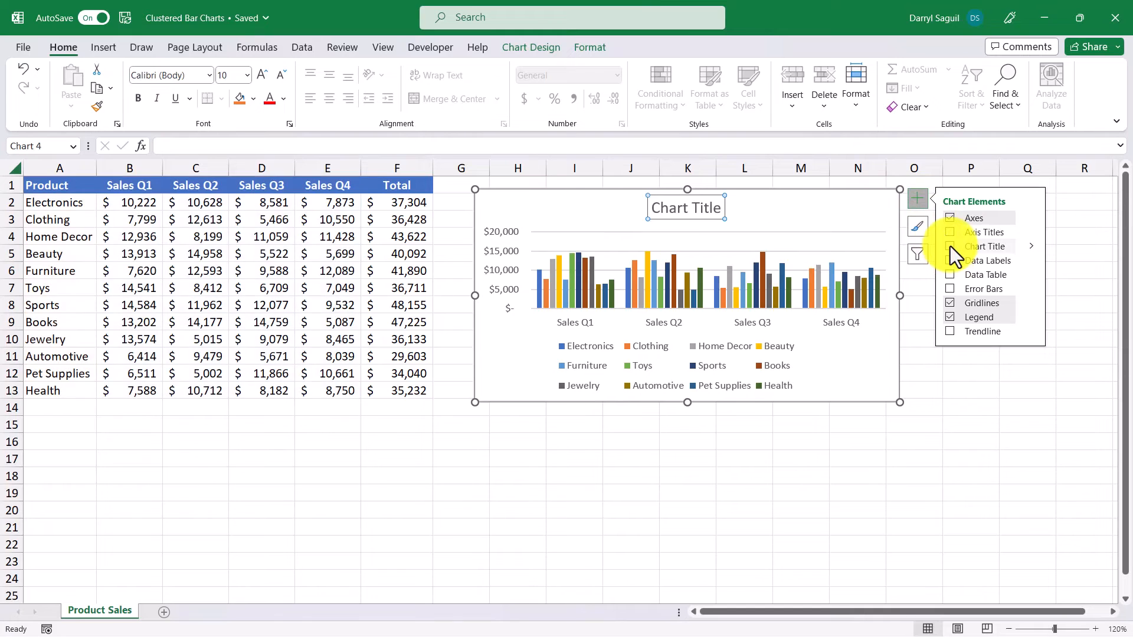
{"action": "left_click", "coordinate": [950, 260]}
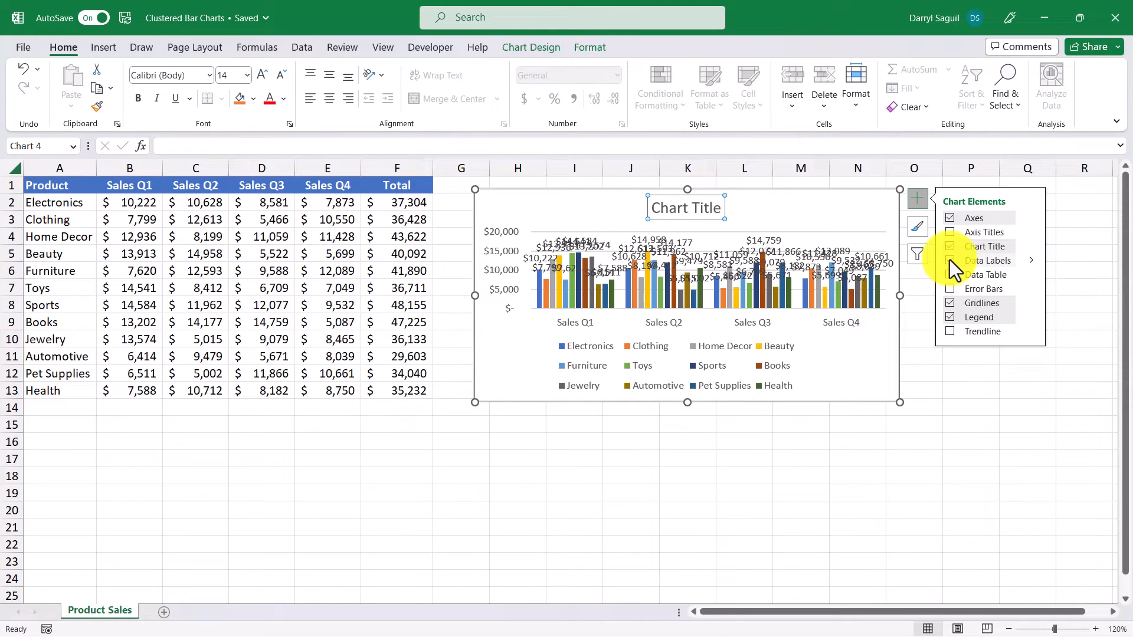
{"action": "left_click", "coordinate": [951, 260]}
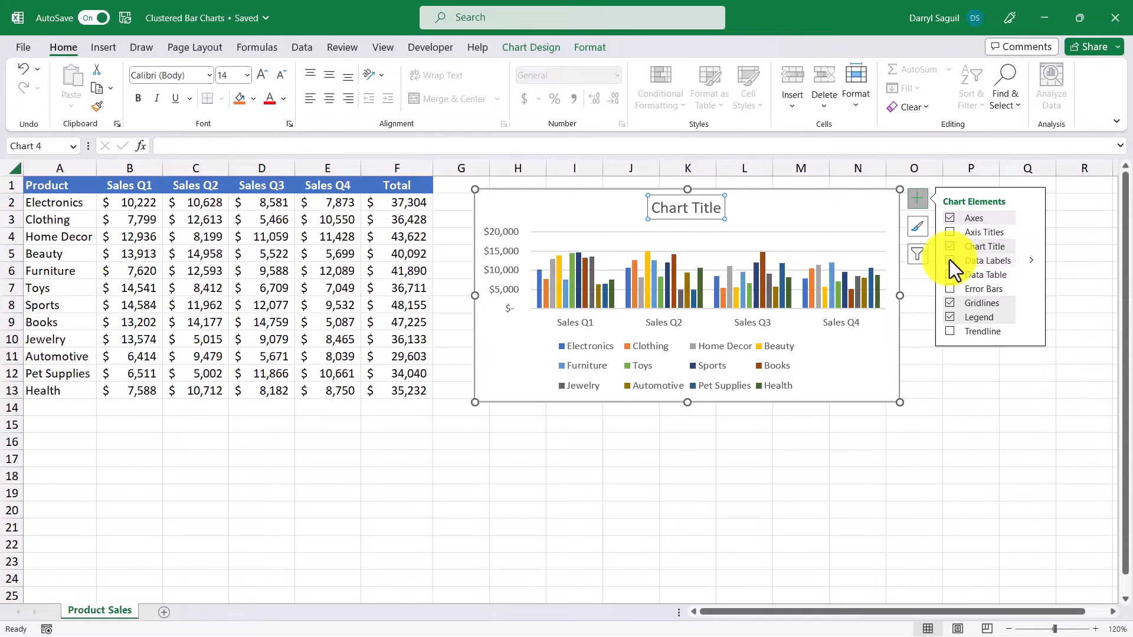
{"action": "left_click_drag", "start_coordinate": [653, 208], "coordinate": [717, 207]}
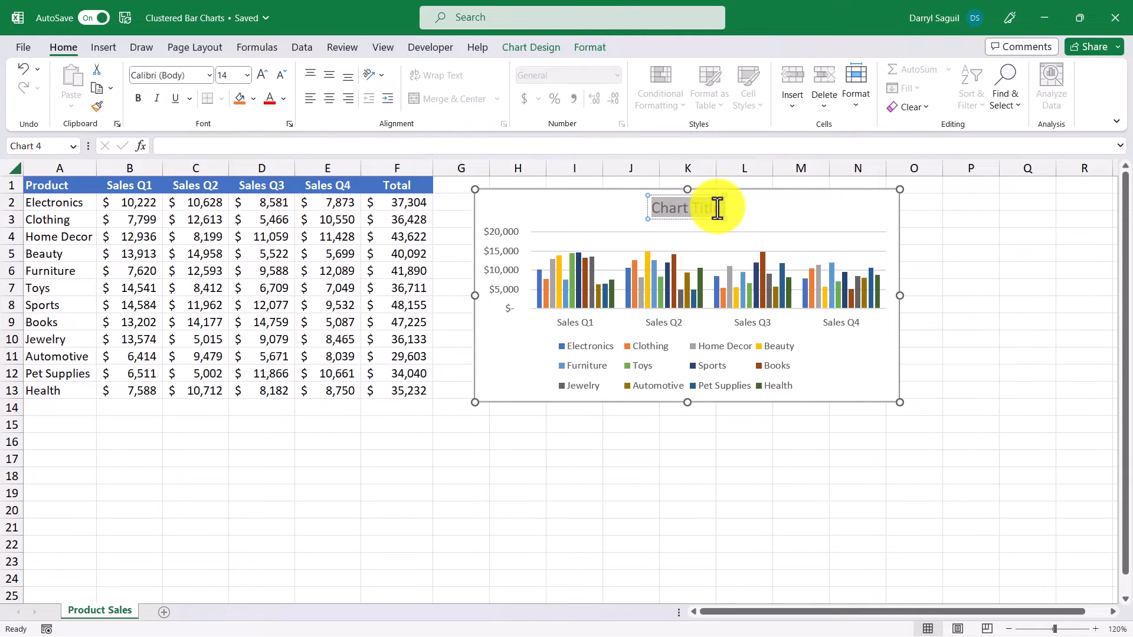
{"action": "type", "text": "Product"}
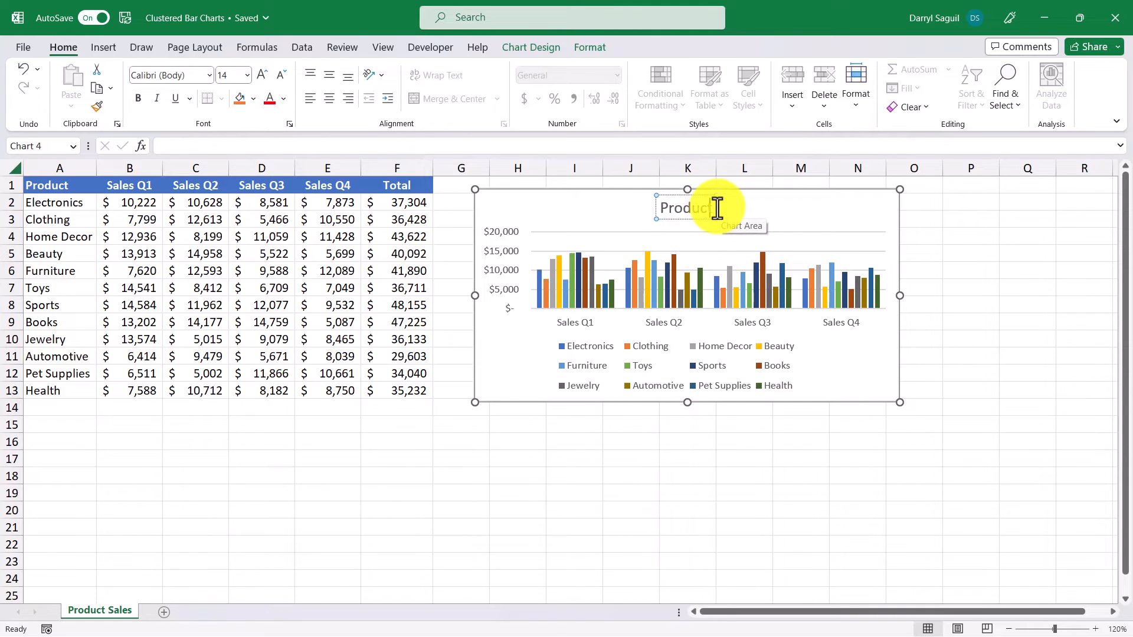
{"action": "type", "text": " Sales"}
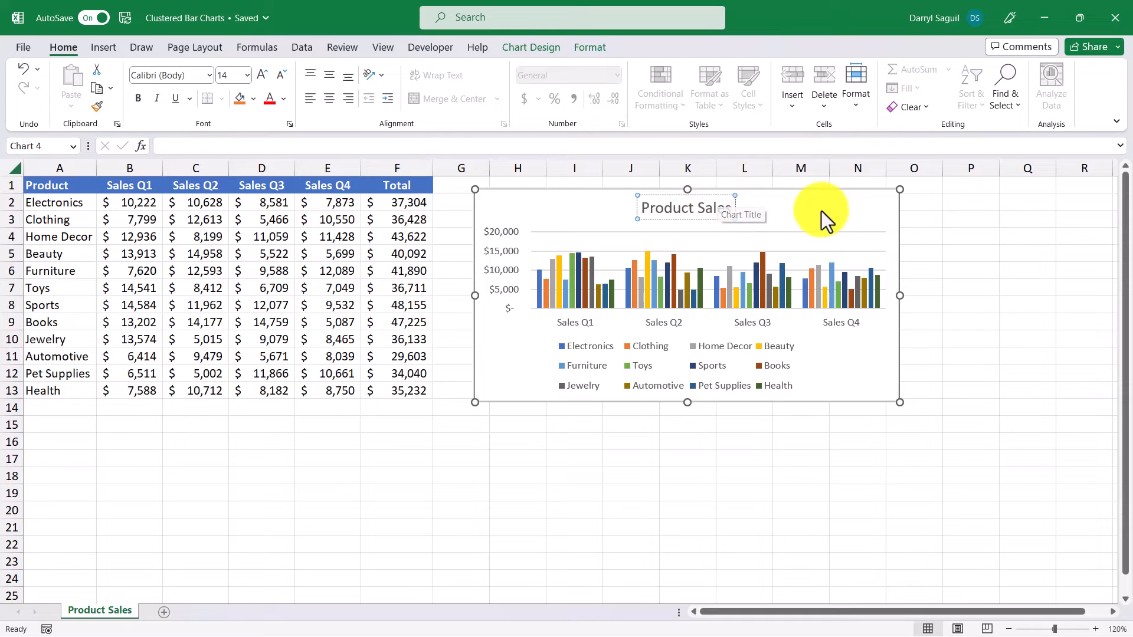
{"action": "left_click", "coordinate": [896, 210]}
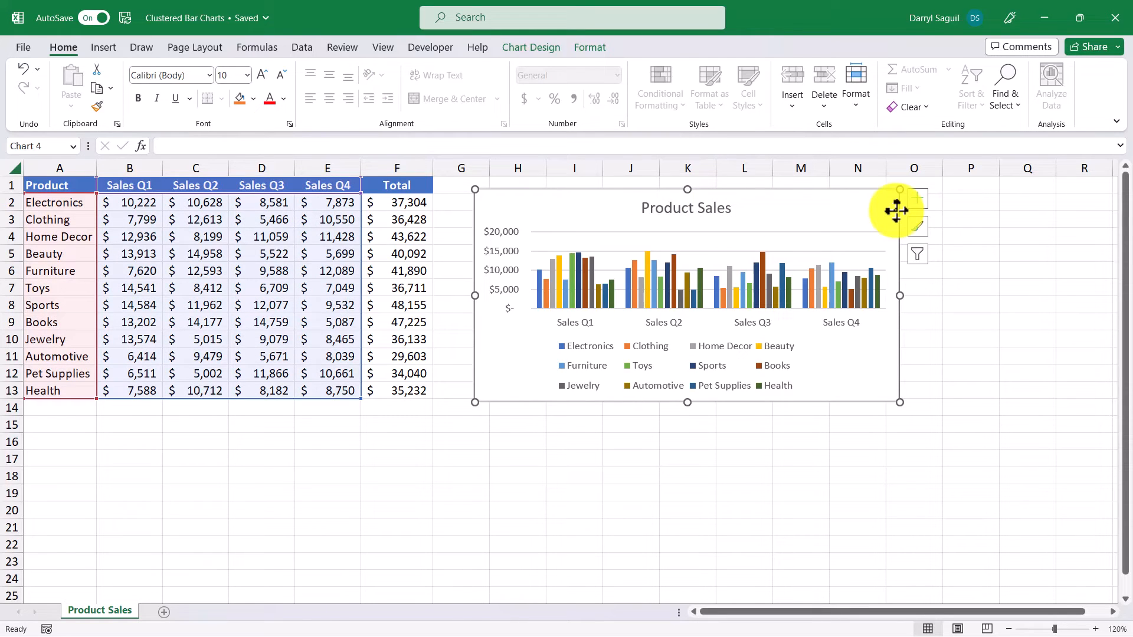
Apply the dark charcoal style from the Chart Styles gallery to the column chart.
{"action": "left_click", "coordinate": [921, 230]}
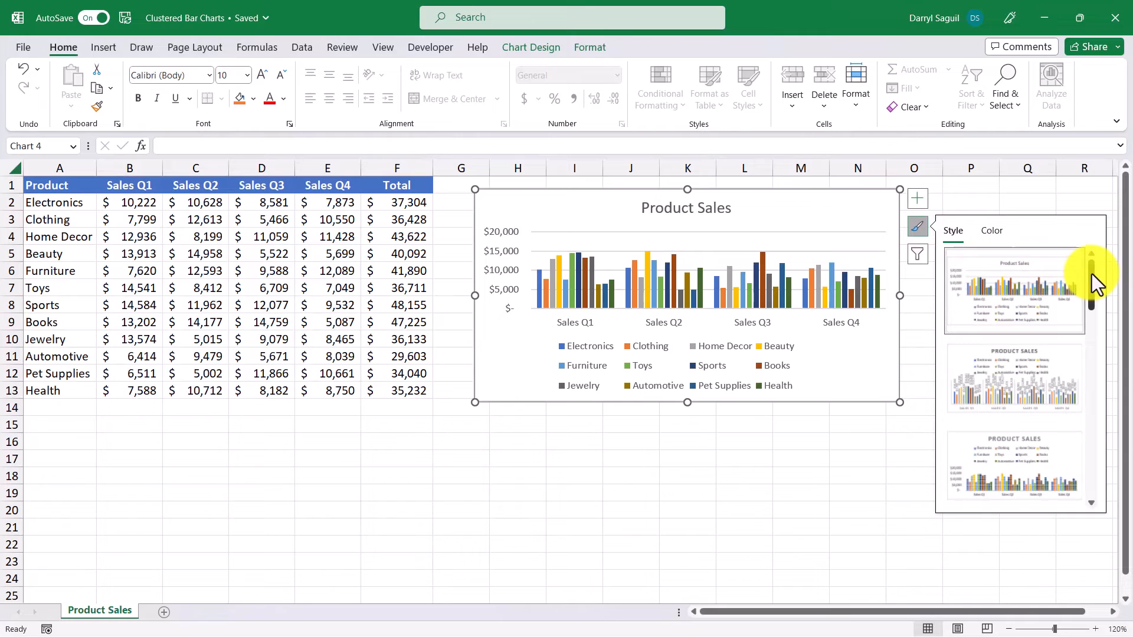
{"action": "left_click_drag", "start_coordinate": [1092, 274], "coordinate": [1087, 328]}
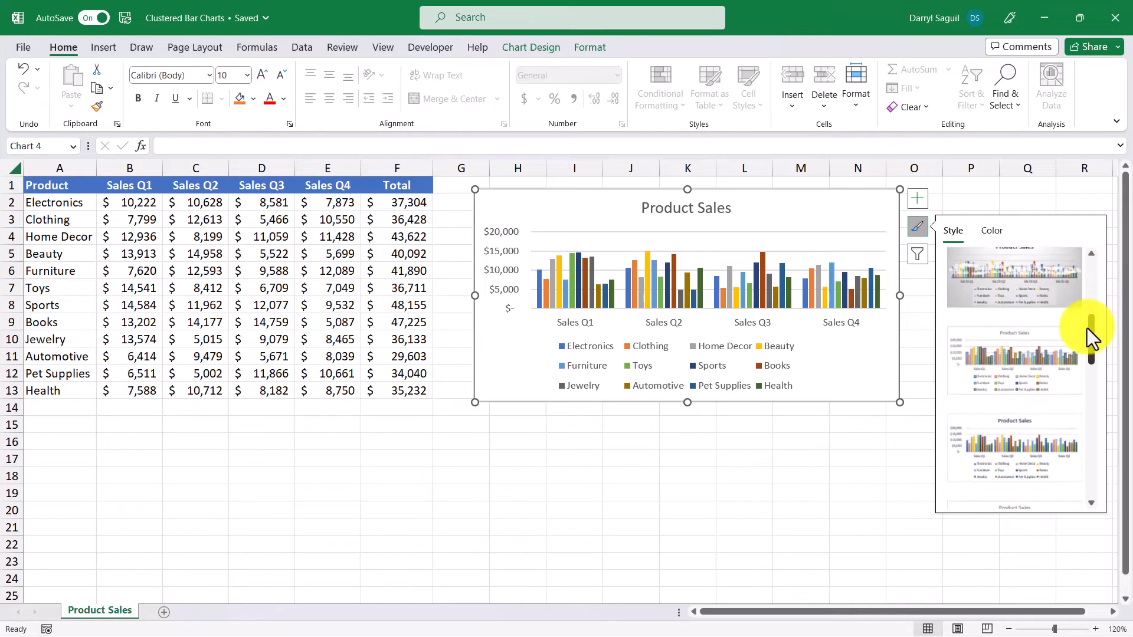
{"action": "left_click", "coordinate": [1045, 300]}
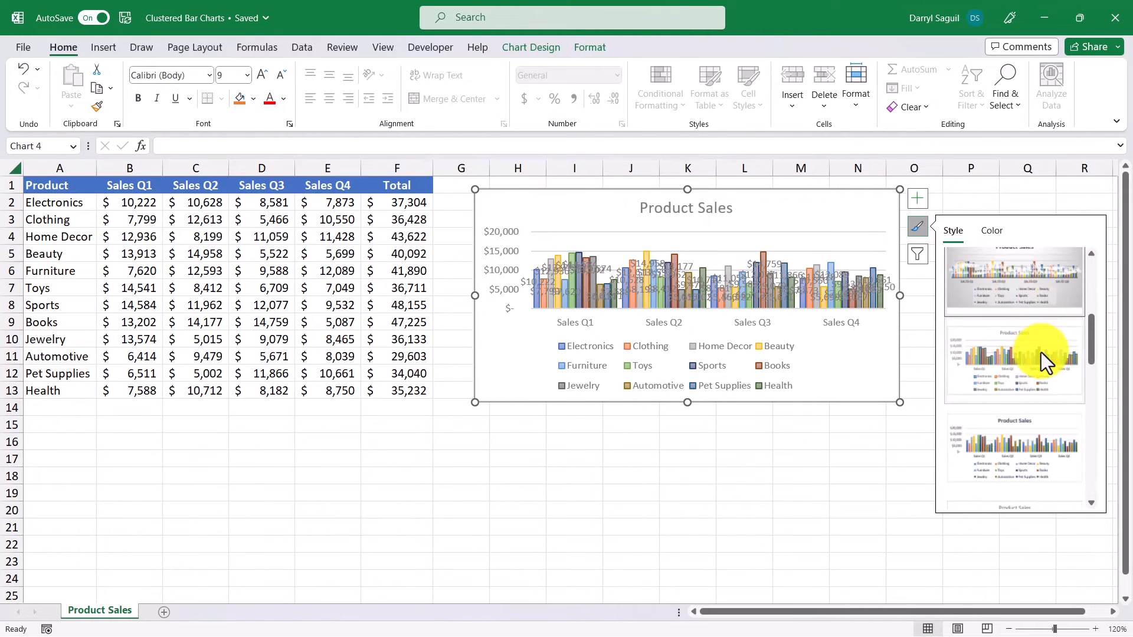
{"action": "left_click", "coordinate": [1041, 353]}
{"action": "scroll", "coordinate": [1042, 361], "scroll_direction": "down", "scroll_amount": 1}
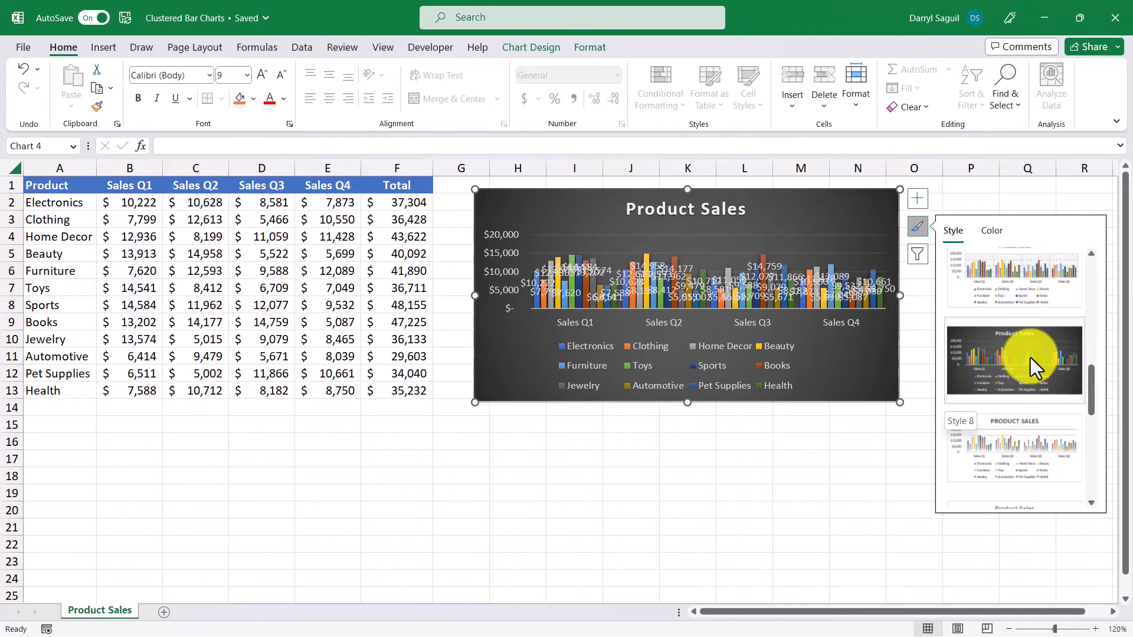
{"action": "left_click", "coordinate": [1069, 341]}
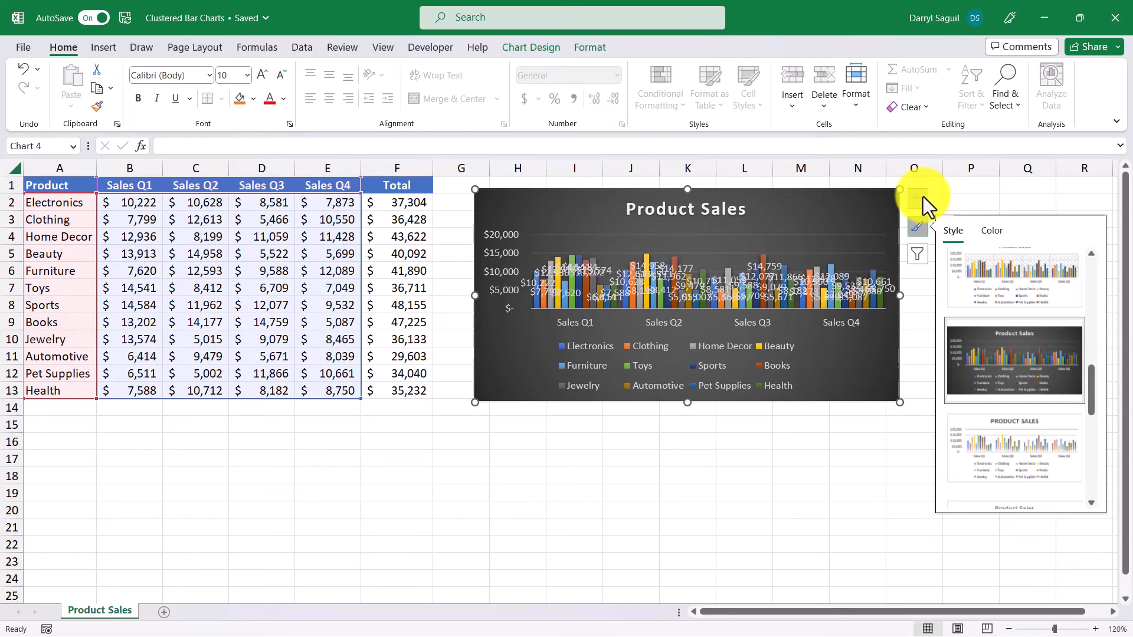
{"action": "left_click", "coordinate": [921, 197]}
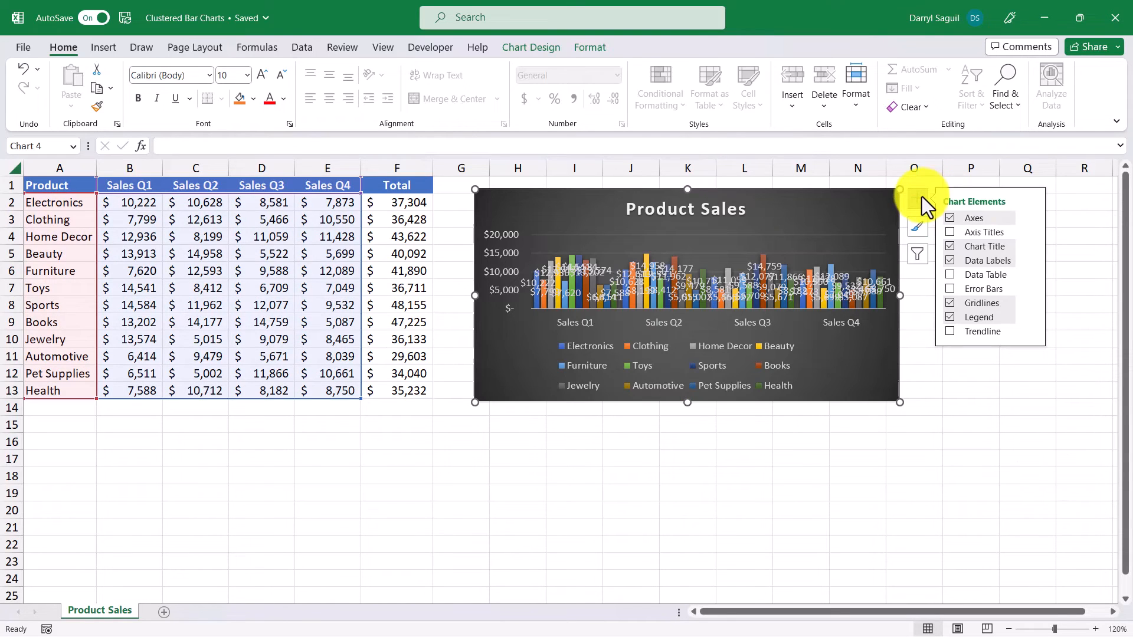
Turn off data labels and enlarge the chart to reach column R and row 24.
{"action": "left_click", "coordinate": [951, 263]}
{"action": "left_click", "coordinate": [922, 278]}
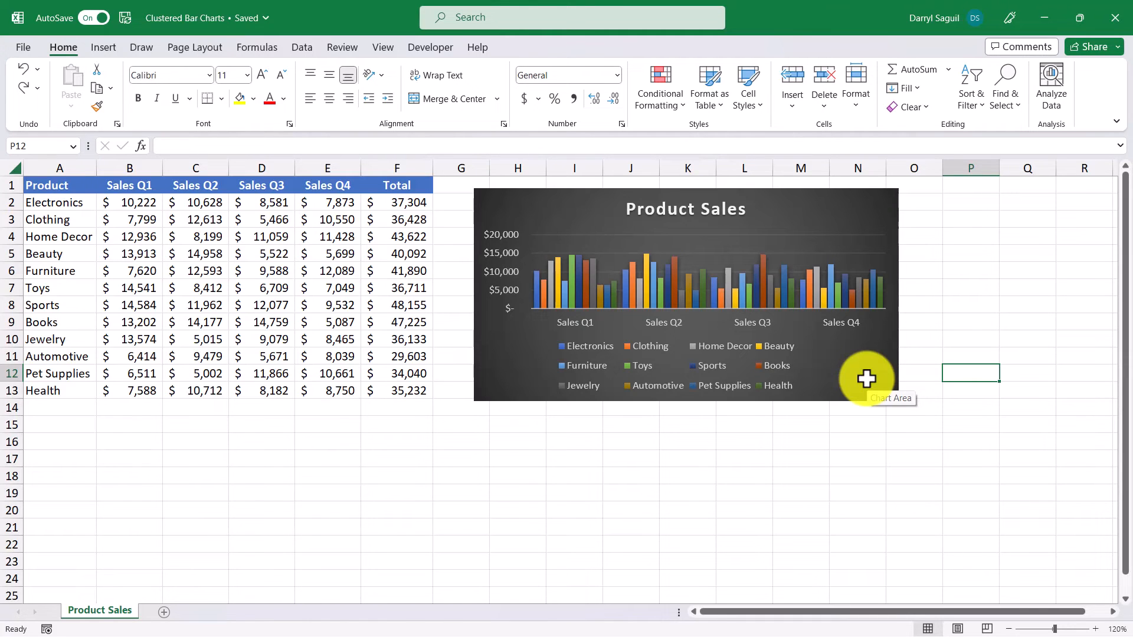
{"action": "left_click", "coordinate": [866, 379]}
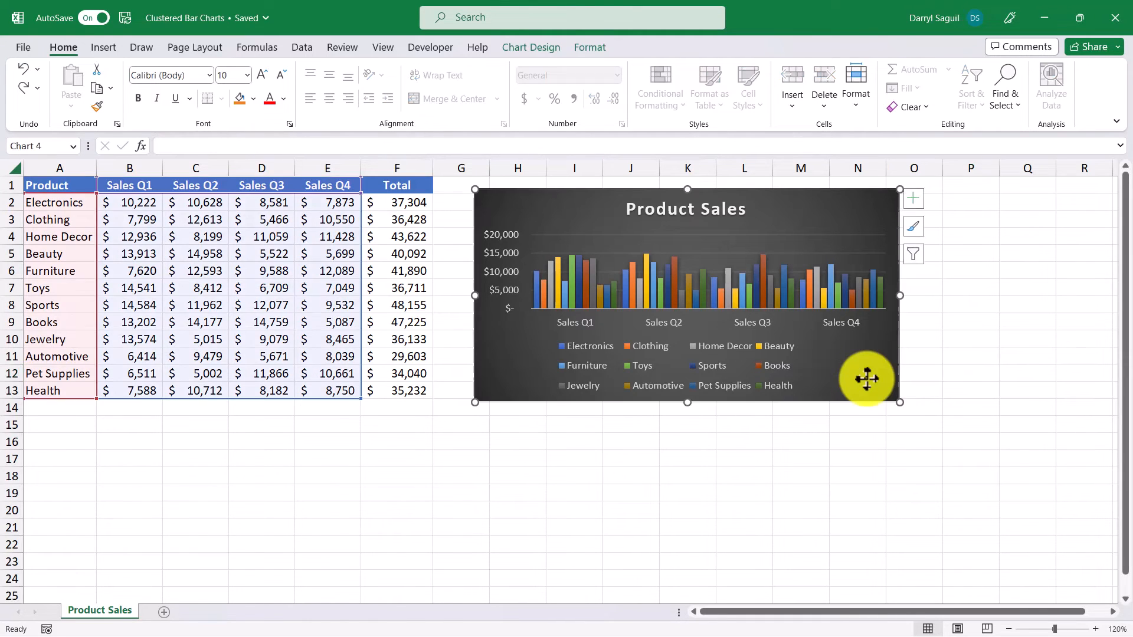
{"action": "left_click_drag", "start_coordinate": [897, 404], "coordinate": [1089, 579]}
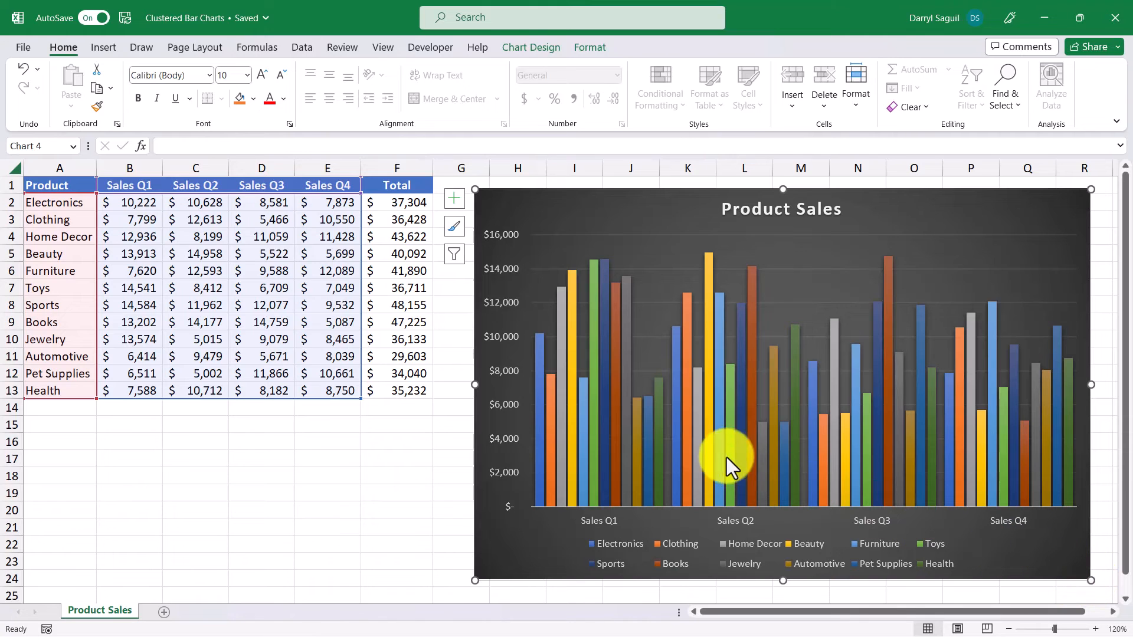
Set the vertical axis display units to Thousands, adding a THOUSANDS label ($- to $16).
{"action": "right_click", "coordinate": [502, 339]}
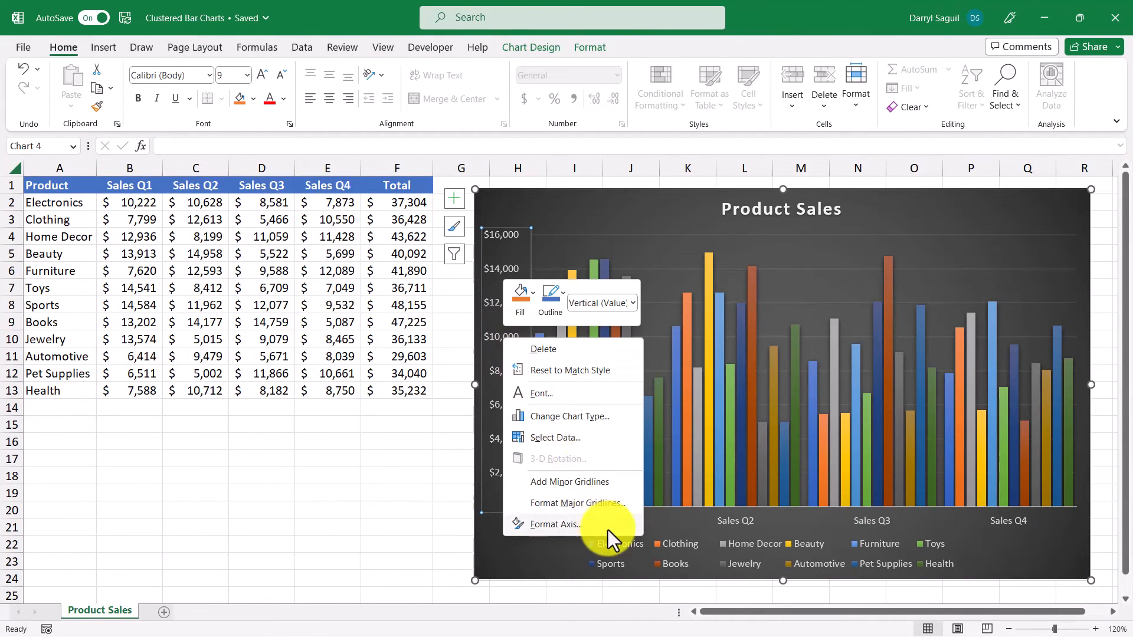
{"action": "left_click", "coordinate": [607, 529]}
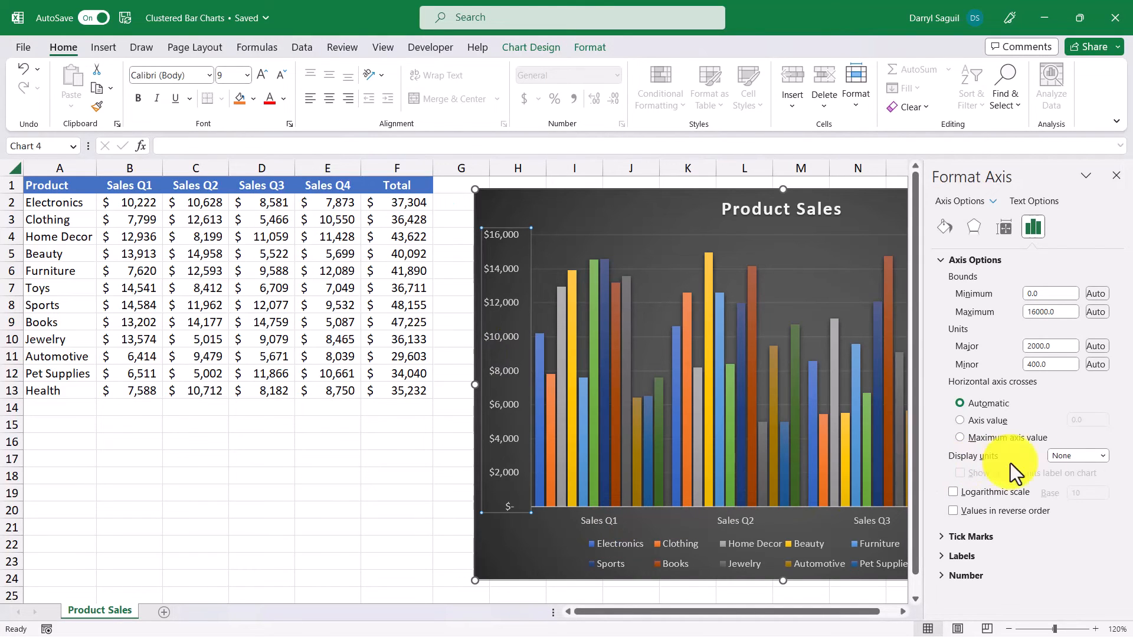
{"action": "left_click", "coordinate": [1101, 457]}
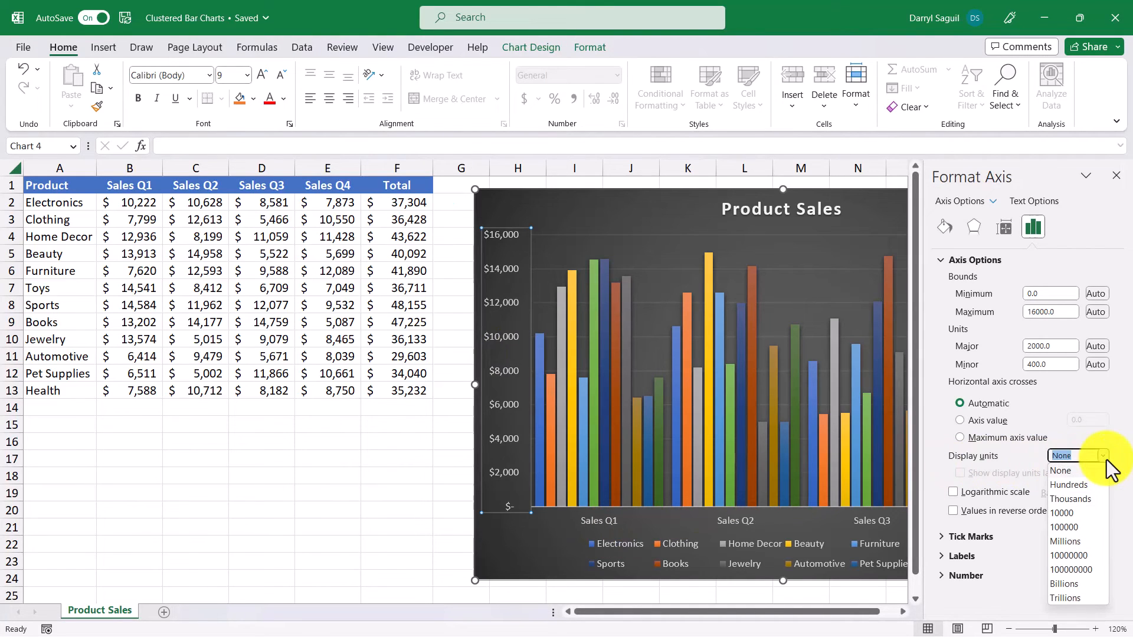
{"action": "left_click", "coordinate": [1091, 500]}
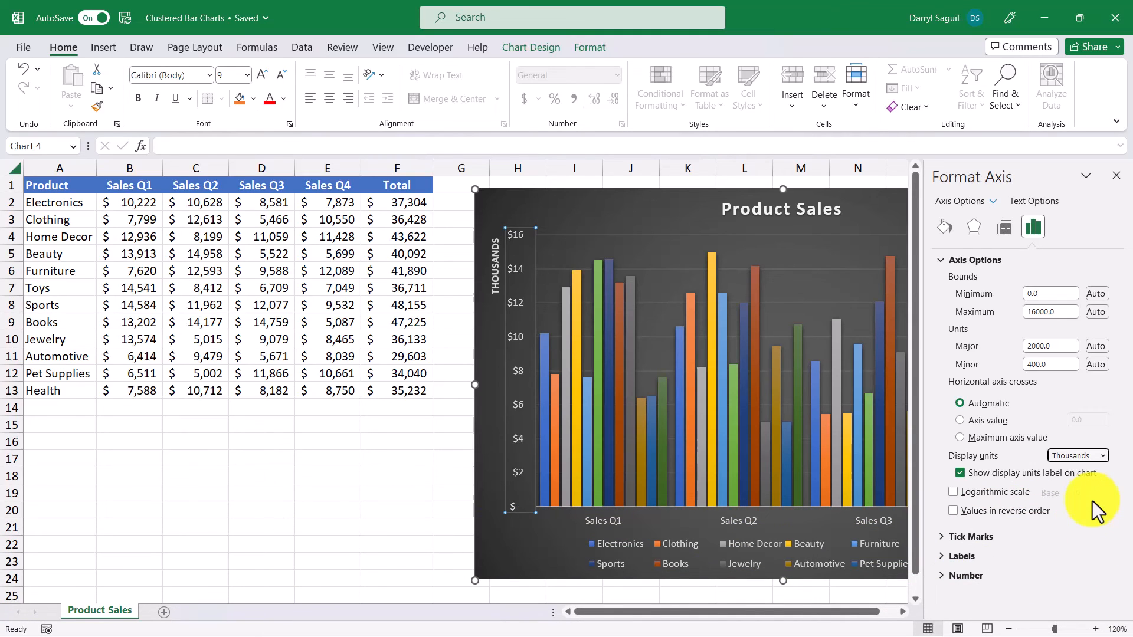
{"action": "left_click", "coordinate": [1116, 176]}
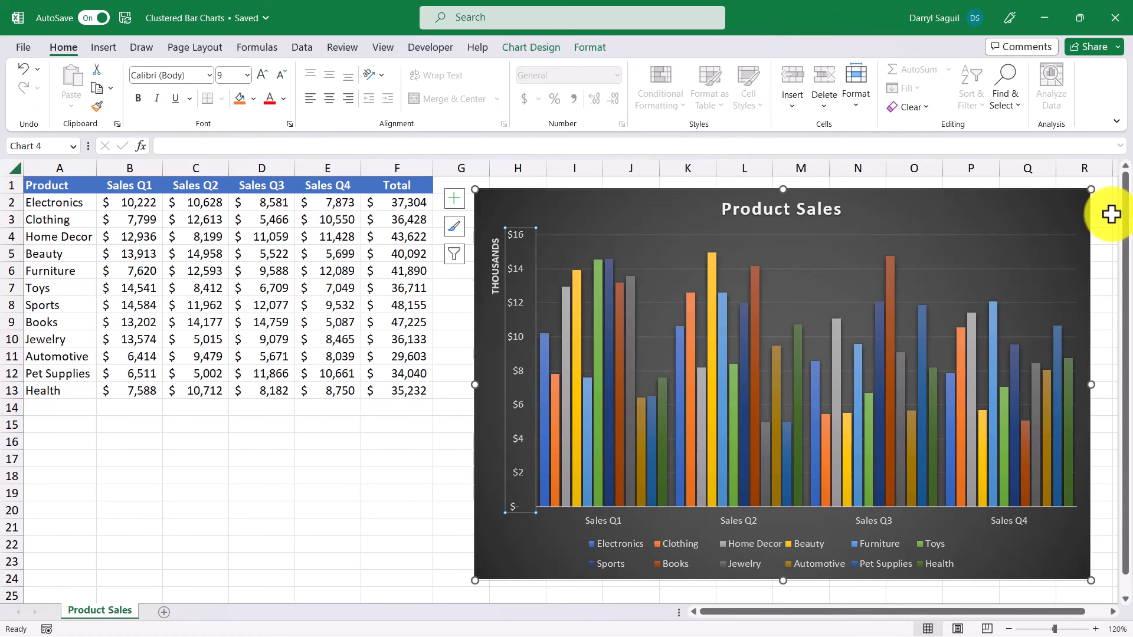
{"action": "left_click", "coordinate": [1111, 215]}
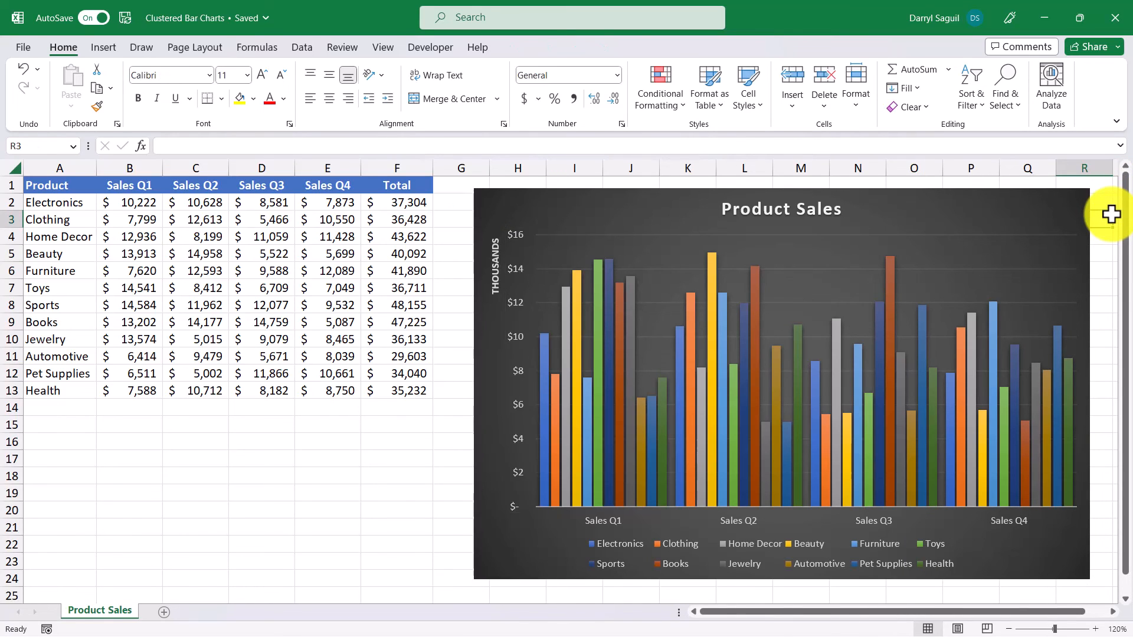